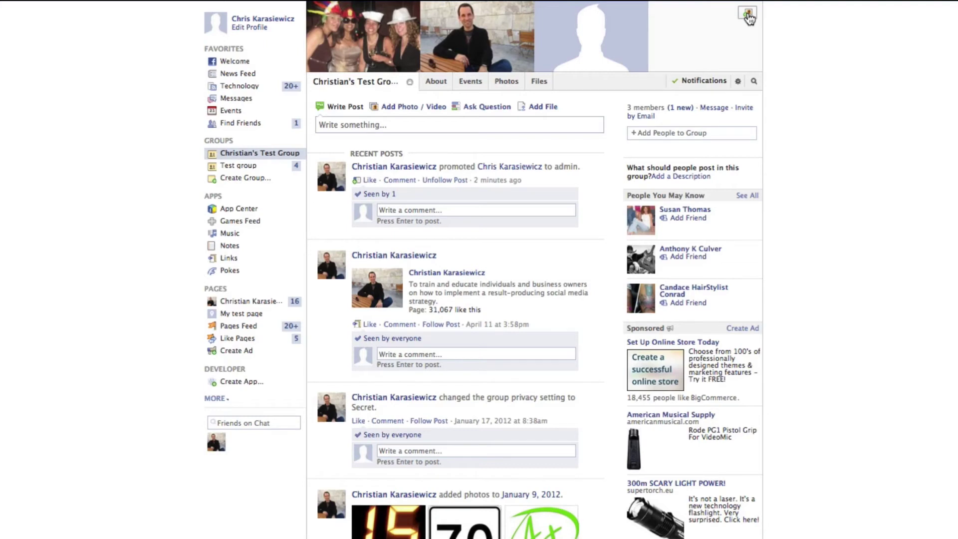
Open Edit Group Settings for Christian's Test Group from the header gear menu.
left_click(737, 81)
left_click(720, 151)
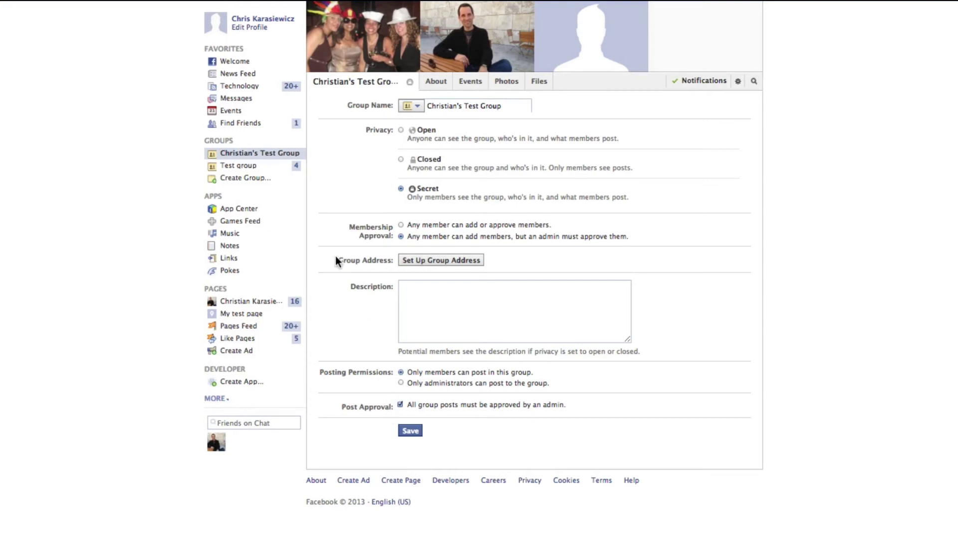
Remove Chris Karasiewicz as admin of Christian's Test Group from the About members list.
left_click(436, 82)
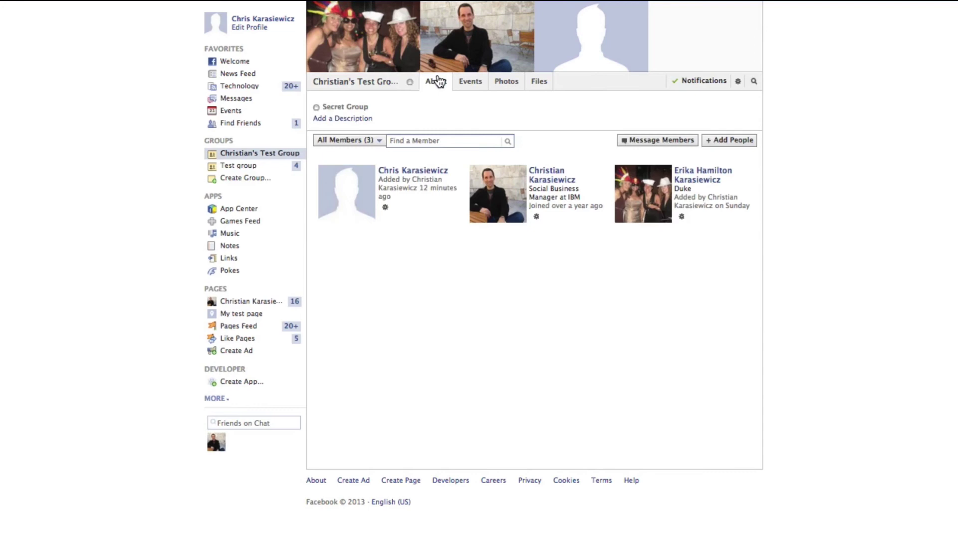
left_click(385, 208)
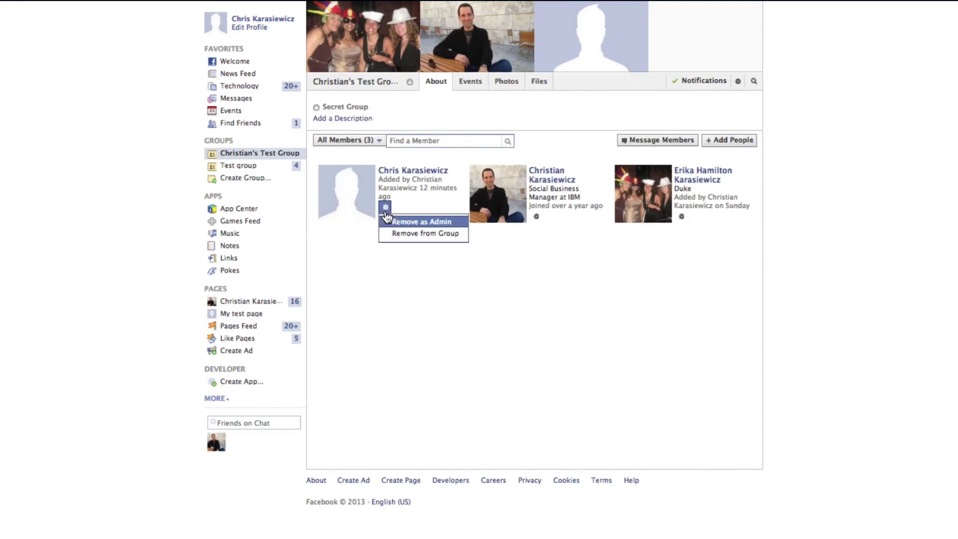
left_click(411, 223)
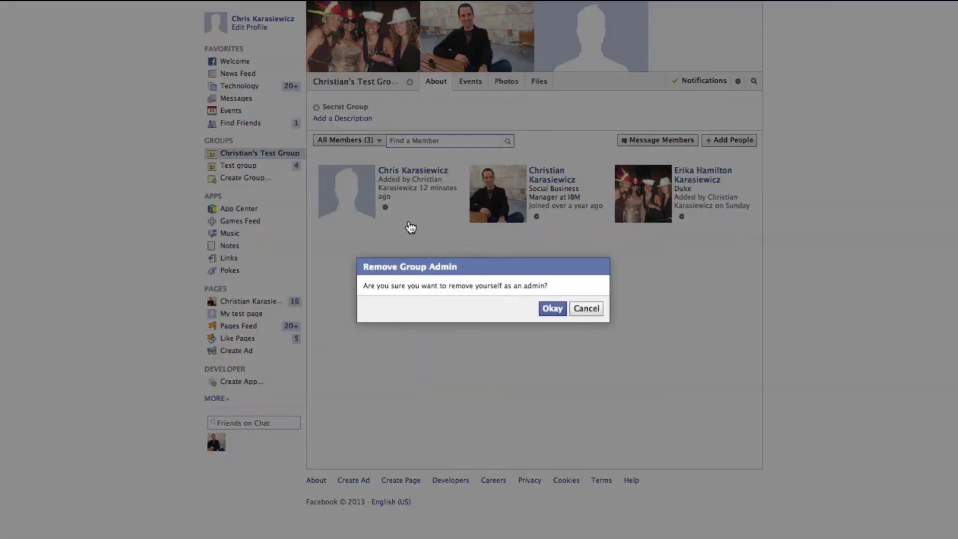
left_click(548, 310)
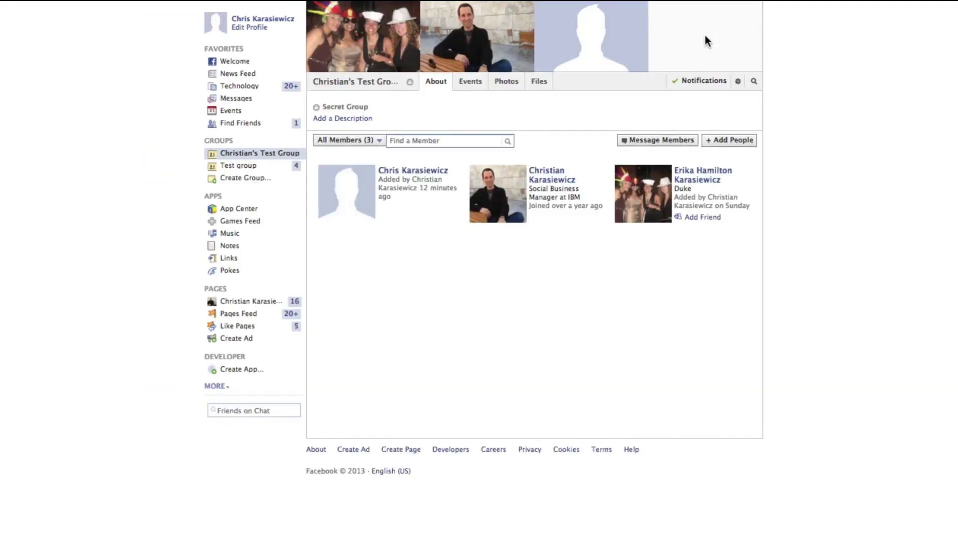